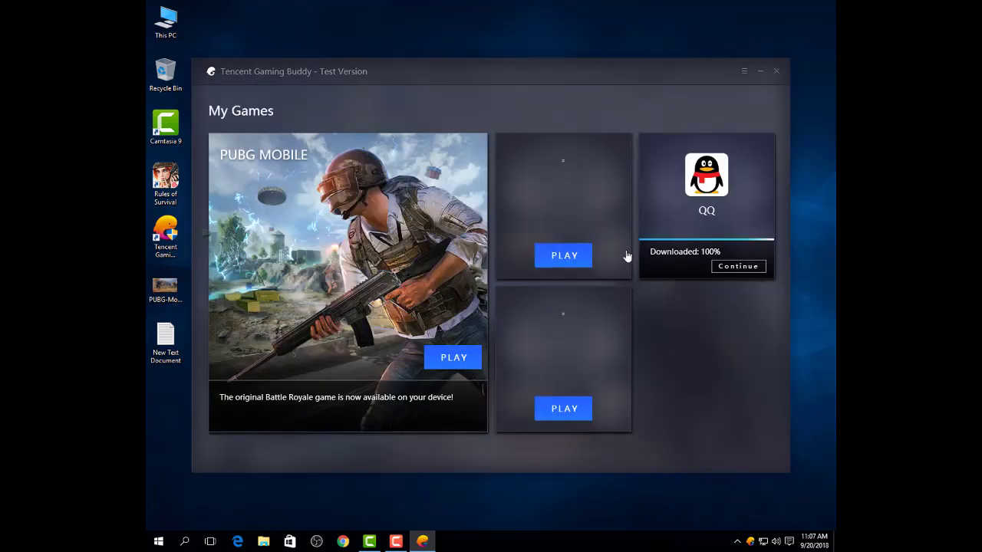
Open the emulator's engine settings and set the memory to 2048MB.
left_click(744, 72)
left_click(737, 116)
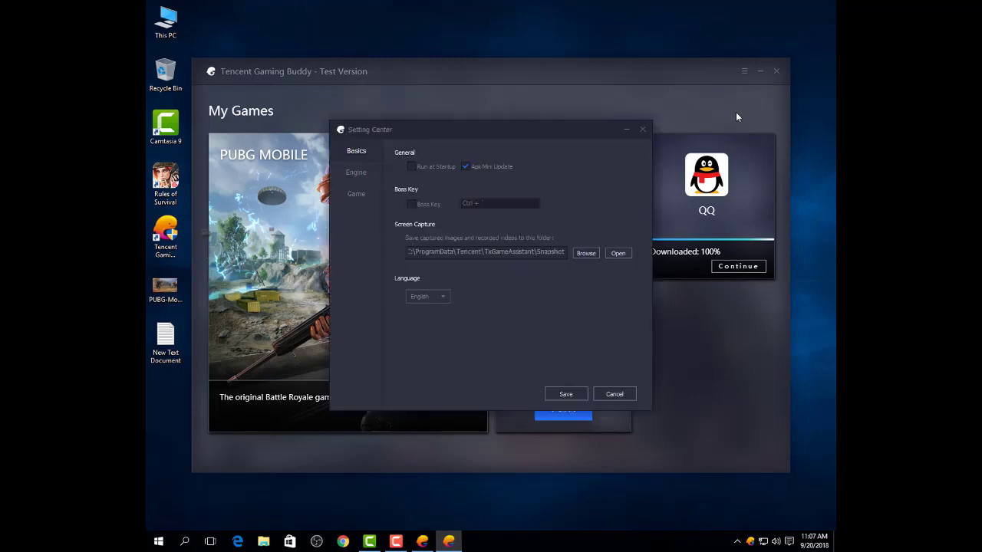
left_click(359, 176)
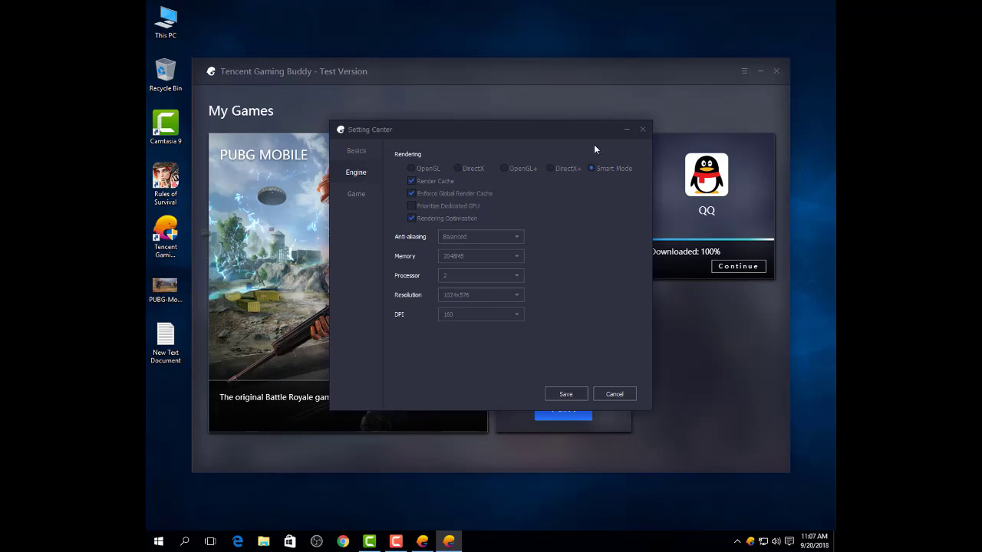
left_click(414, 181)
mouse_move(422, 184)
left_click(461, 258)
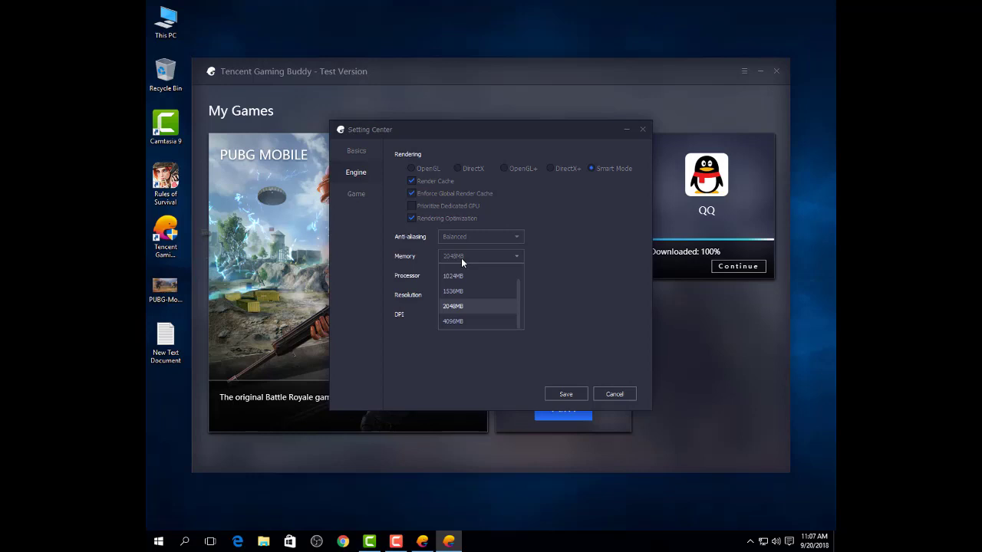
left_click(462, 305)
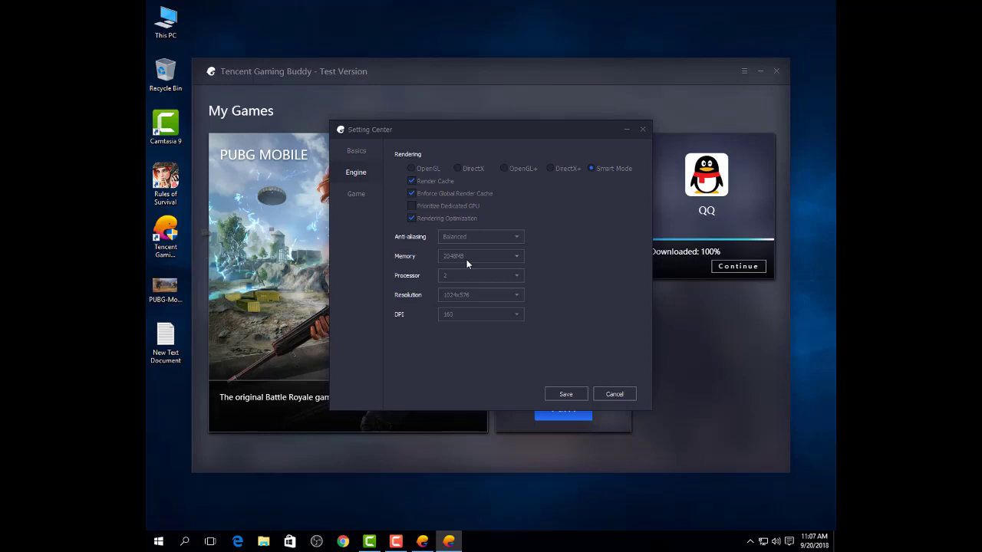
View the system properties of This PC and the CPU performance details in Task Manager.
right_click(152, 17)
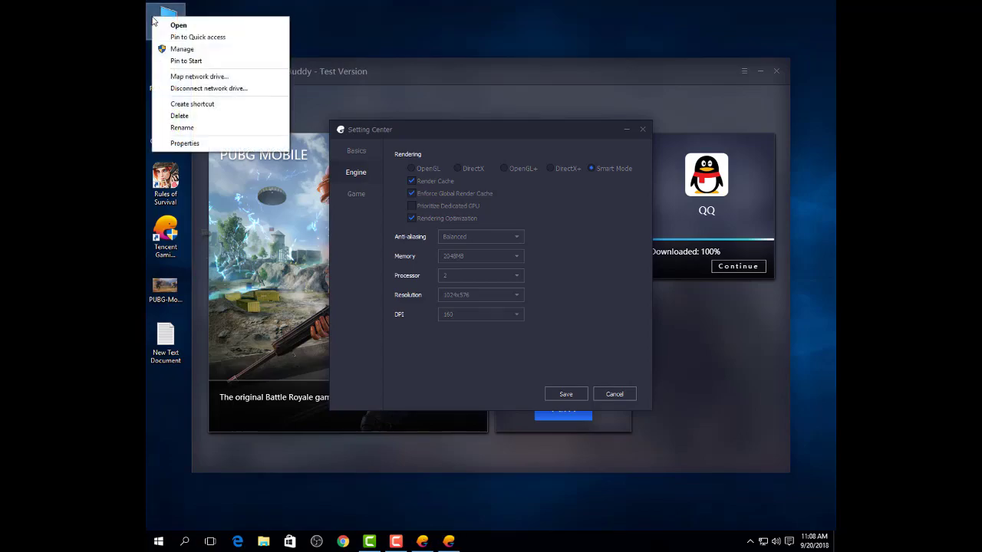
left_click(199, 145)
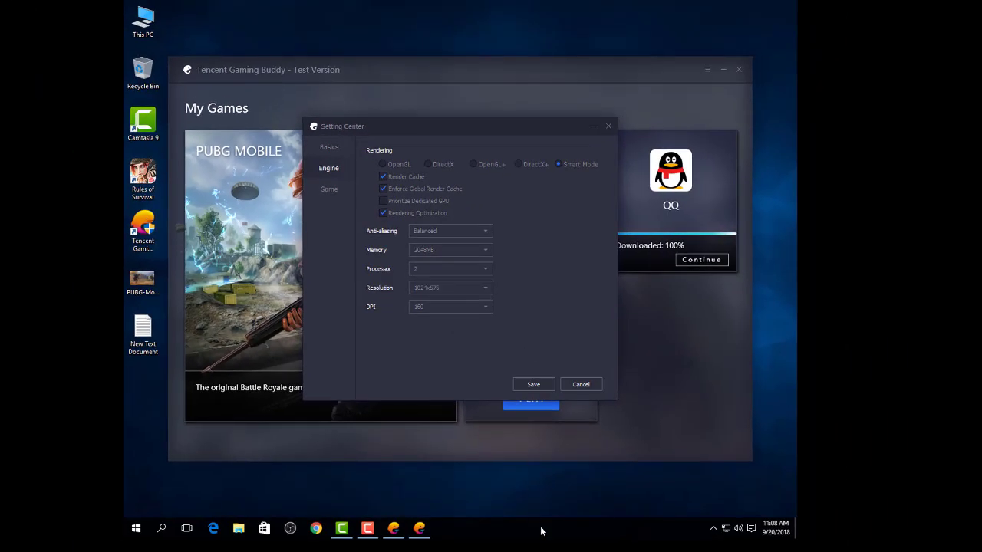
right_click(541, 531)
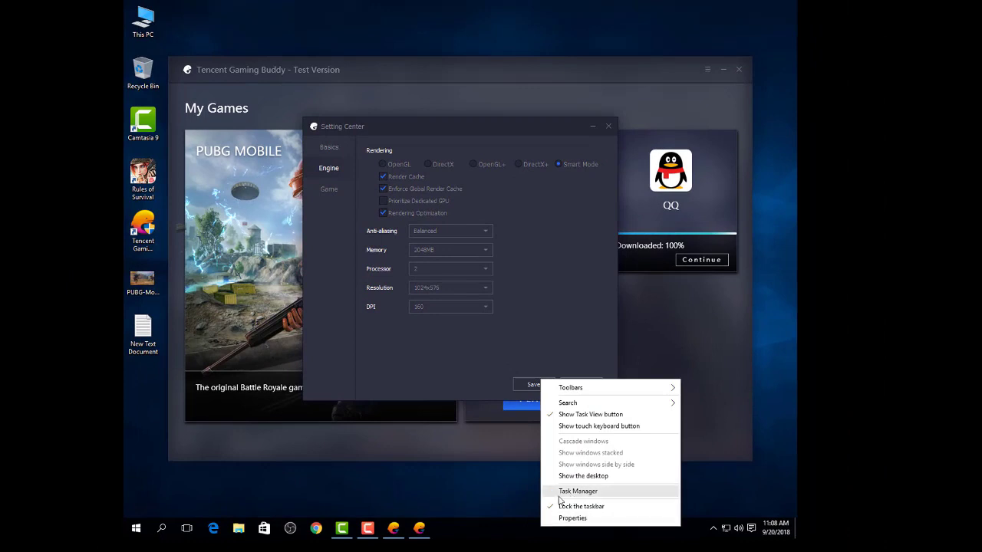
left_click(575, 492)
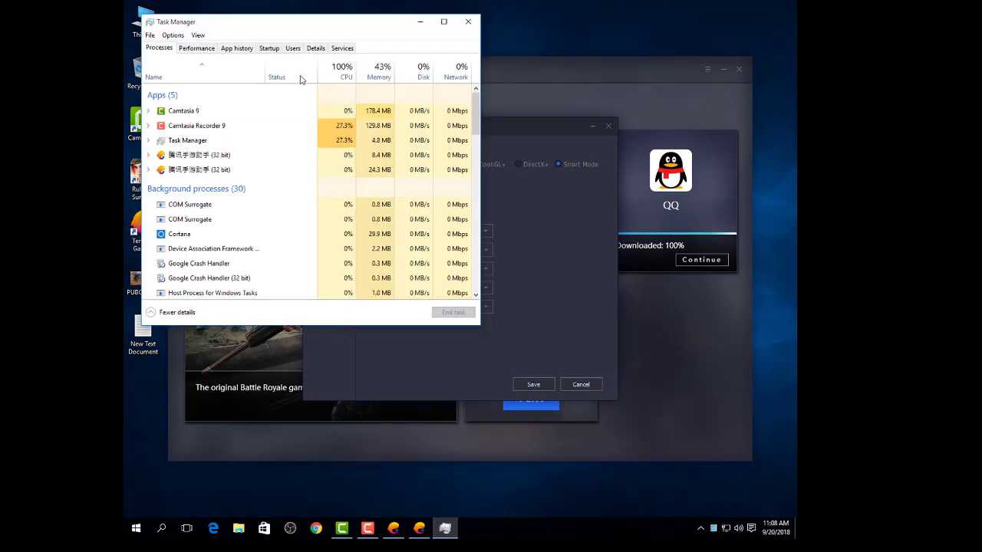
left_click(209, 50)
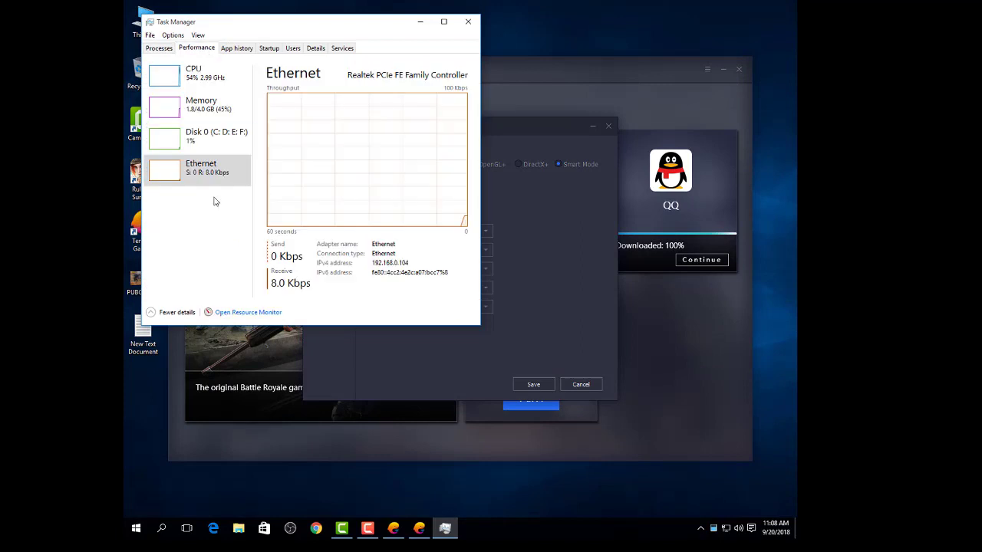
left_click(214, 75)
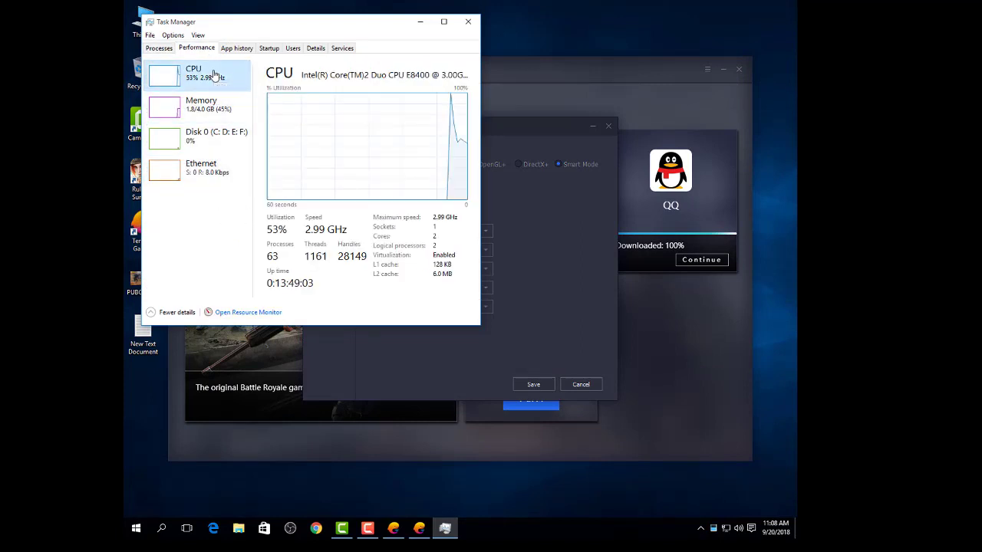
Examine the graphs of the individual CPU cores in Resource Monitor and close it.
left_click(254, 314)
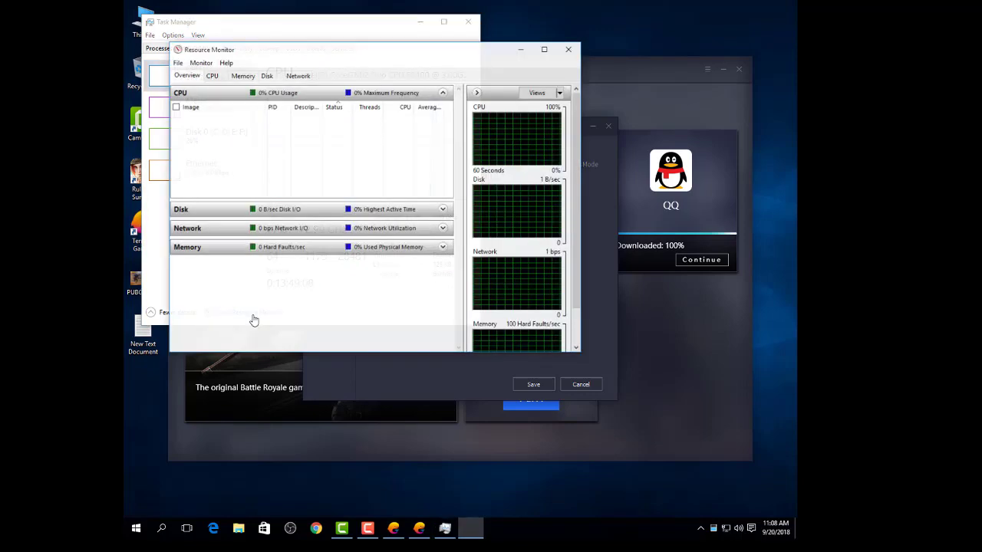
left_click(211, 76)
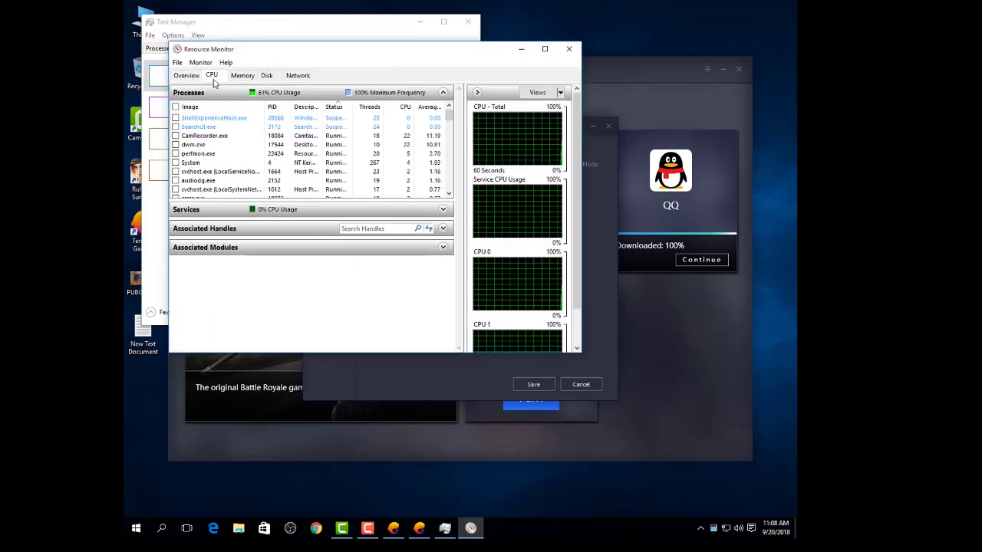
left_click_drag(578, 208, 576, 242)
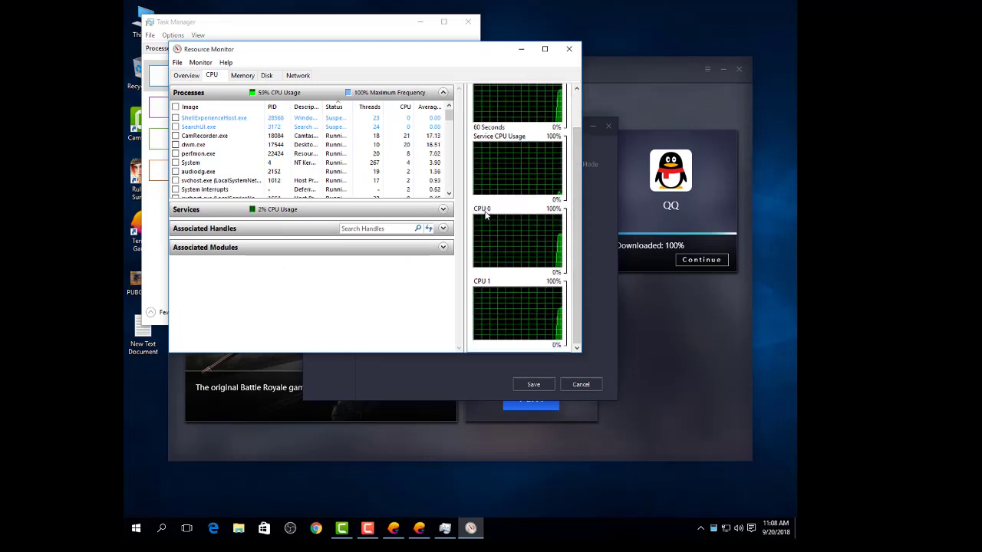
mouse_move(577, 267)
left_mouse_down()
mouse_move(577, 234)
mouse_move(574, 277)
left_mouse_up()
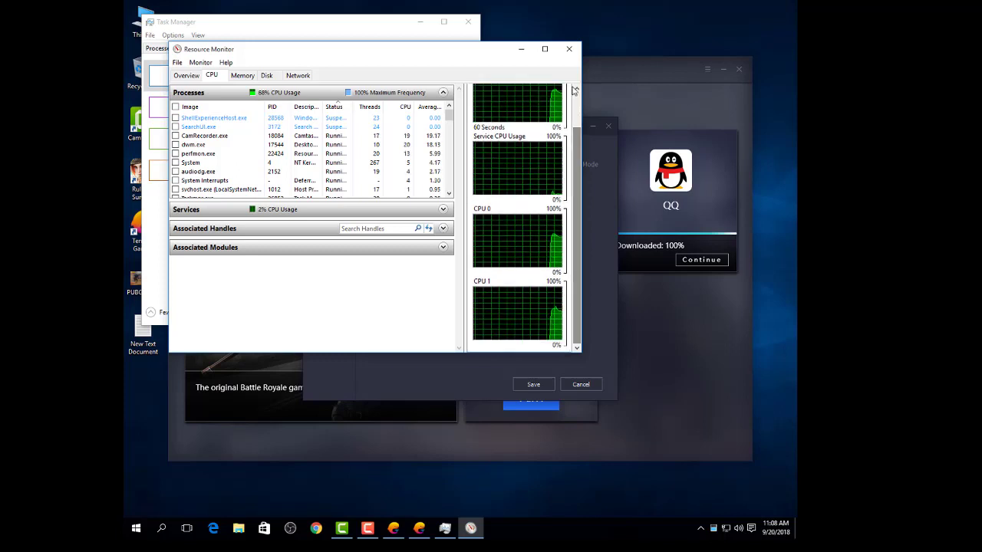
left_click(568, 50)
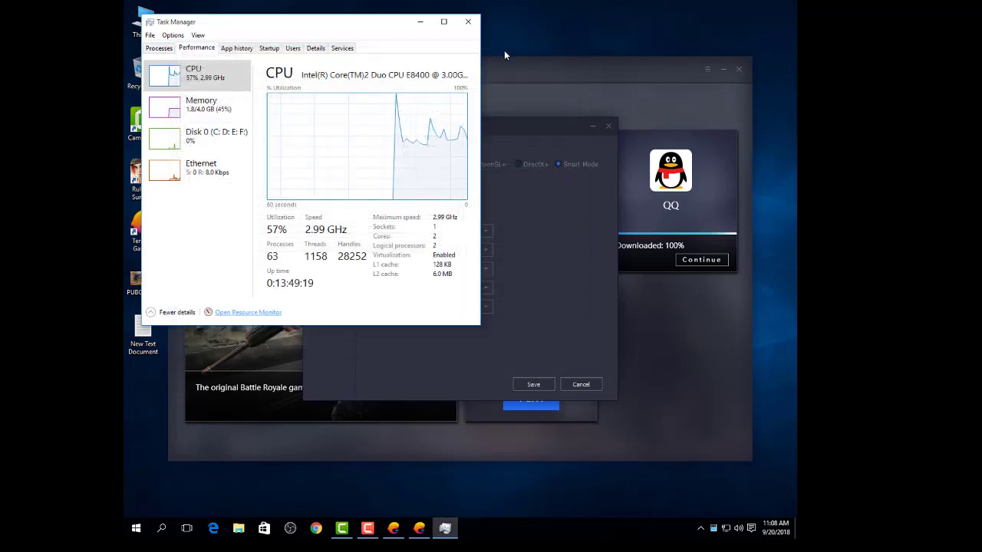
Return to the emulator's engine settings and review the available processor, resolution and DPI options.
left_click(522, 297)
left_click(459, 269)
left_click(459, 269)
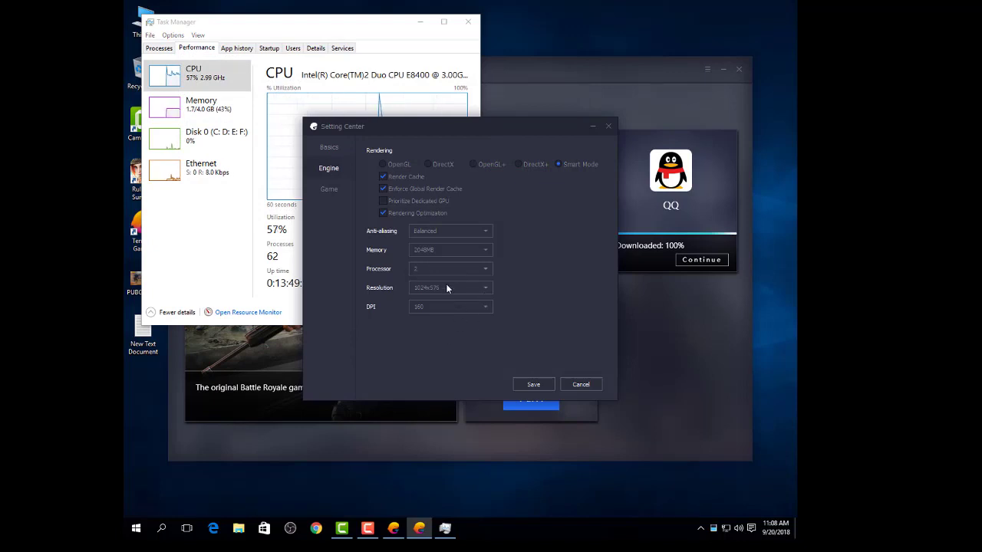
left_click(444, 267)
left_click(443, 267)
left_click(453, 287)
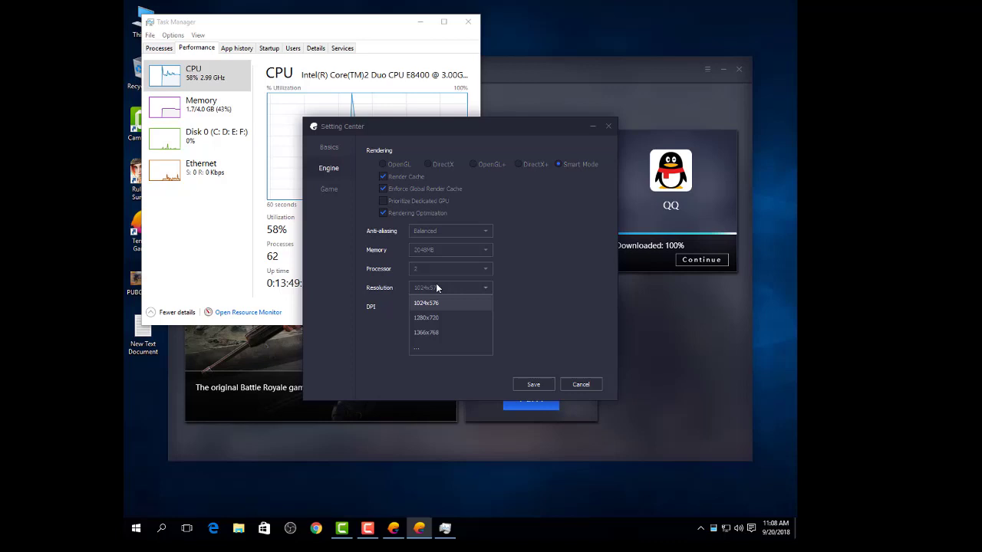
left_click(436, 285)
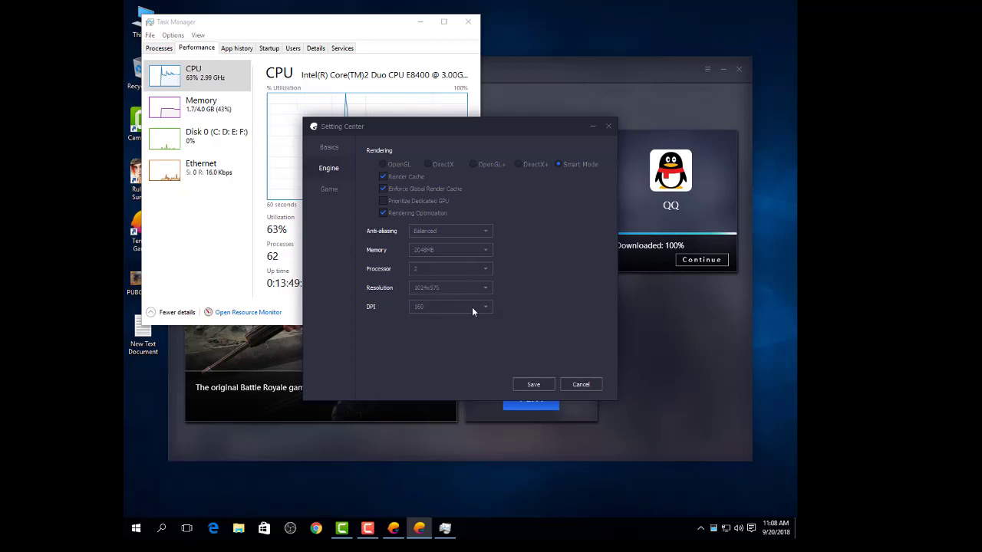
left_click(446, 306)
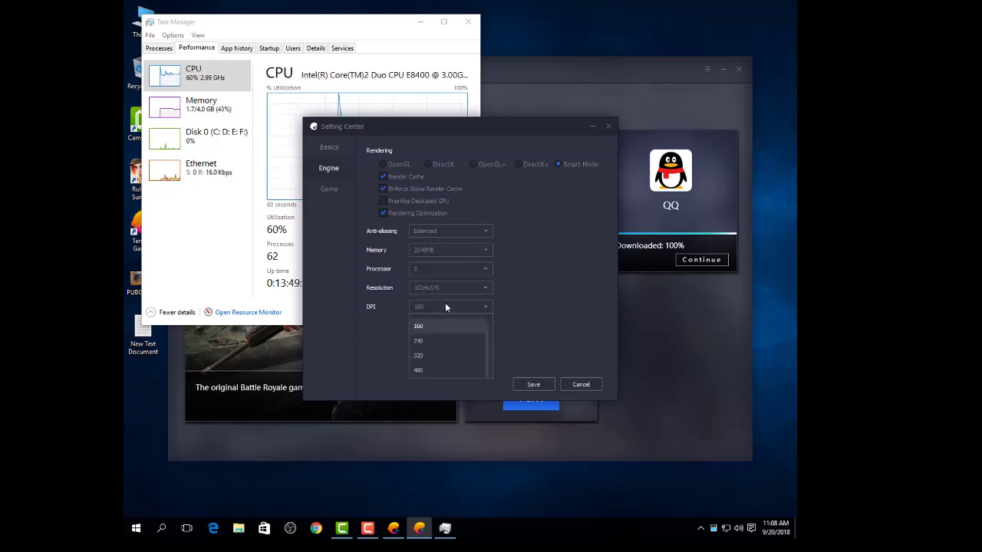
left_click(446, 307)
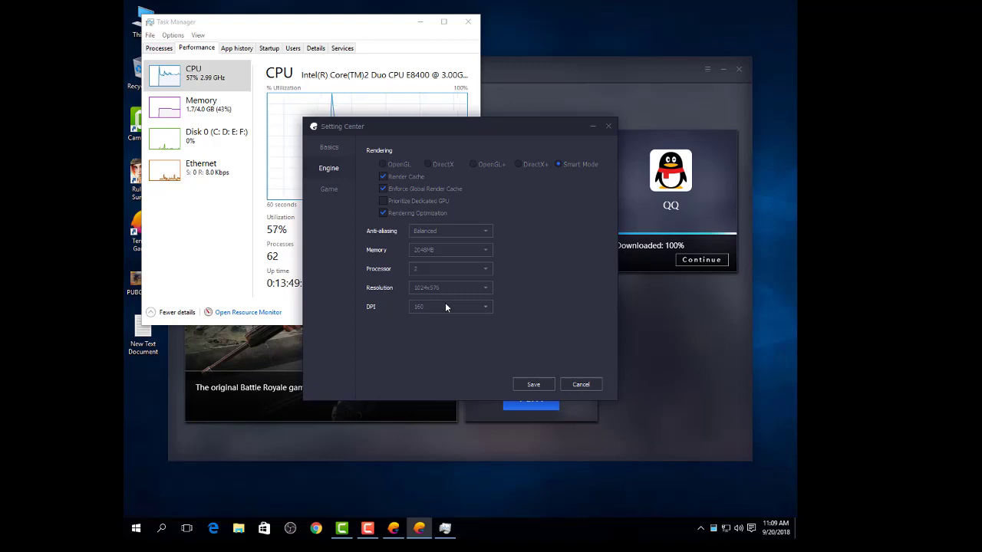
Open the game settings for PUBG MOBILE and save the configuration, closing Task Manager as well.
left_click(330, 189)
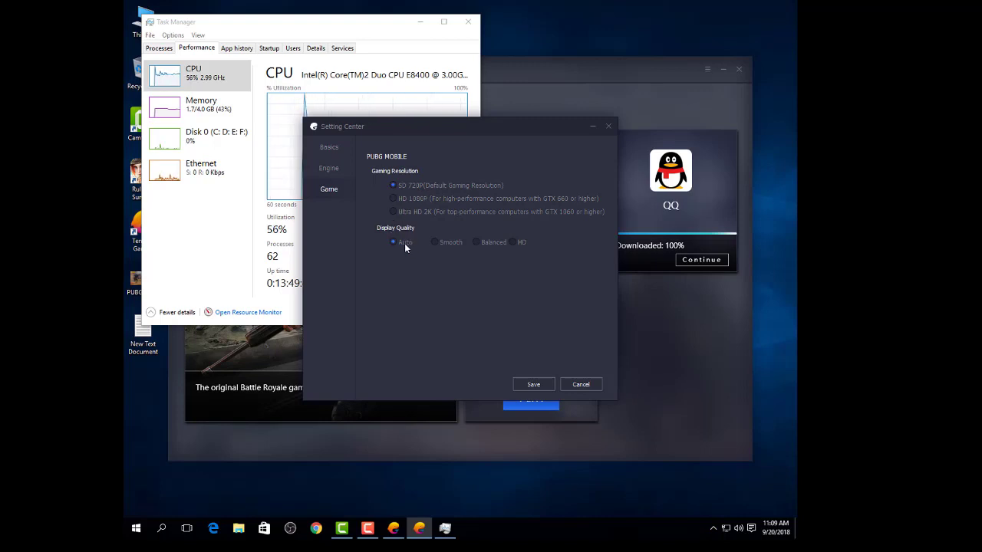
left_click(537, 385)
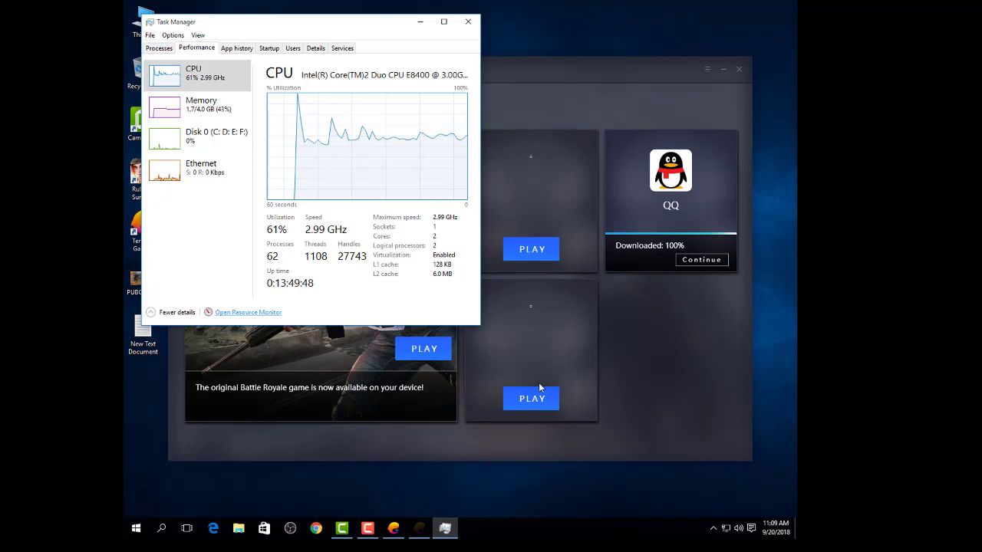
left_click(468, 25)
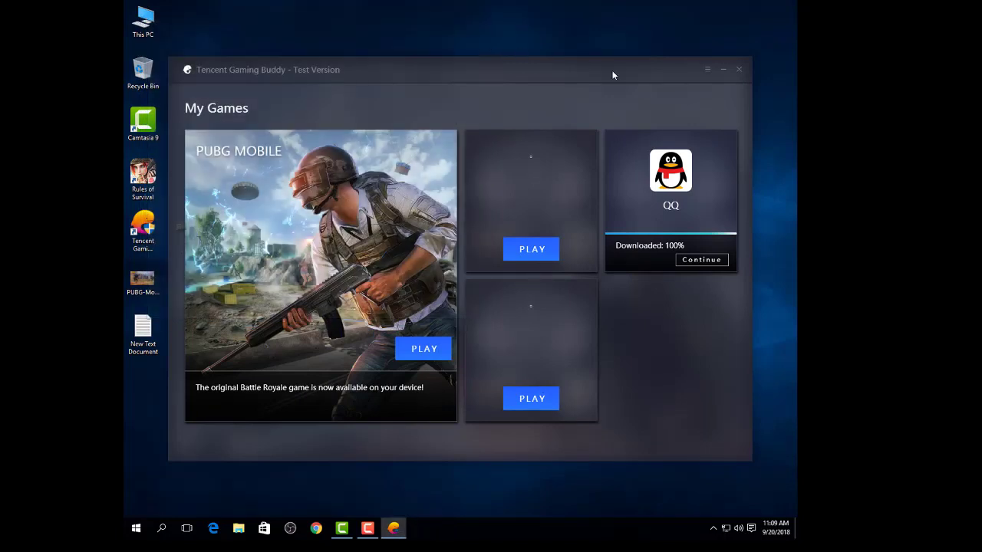
right_click(483, 7)
left_click(500, 32)
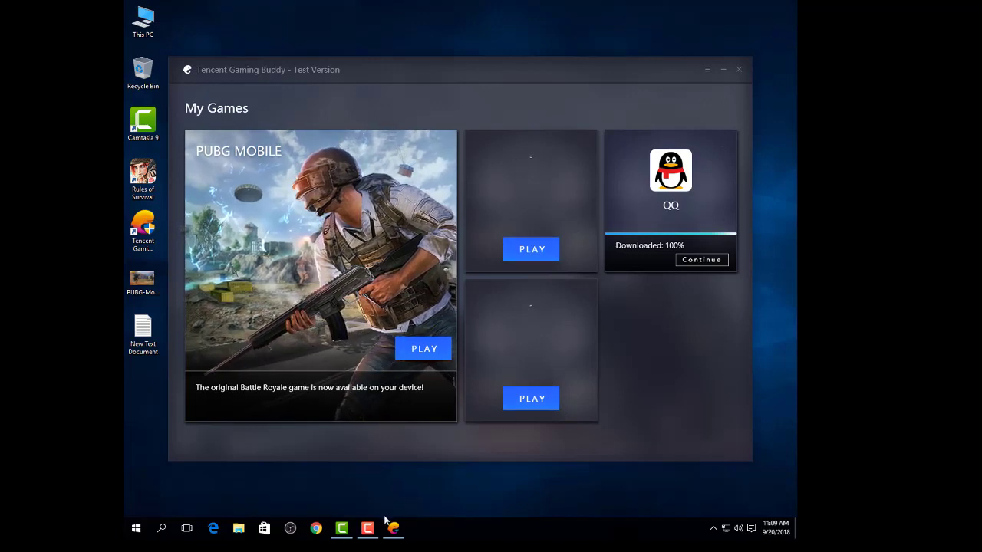
mouse_move(369, 526)
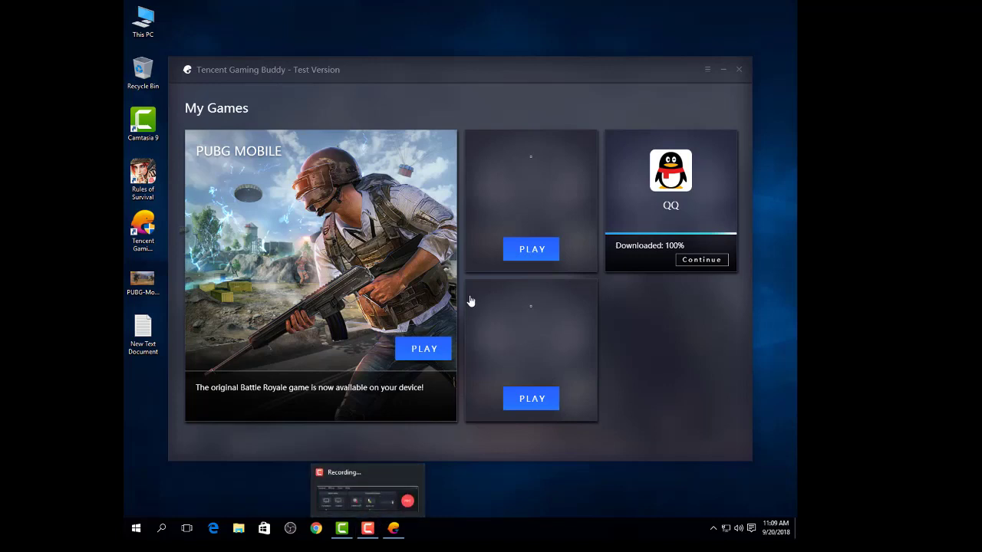